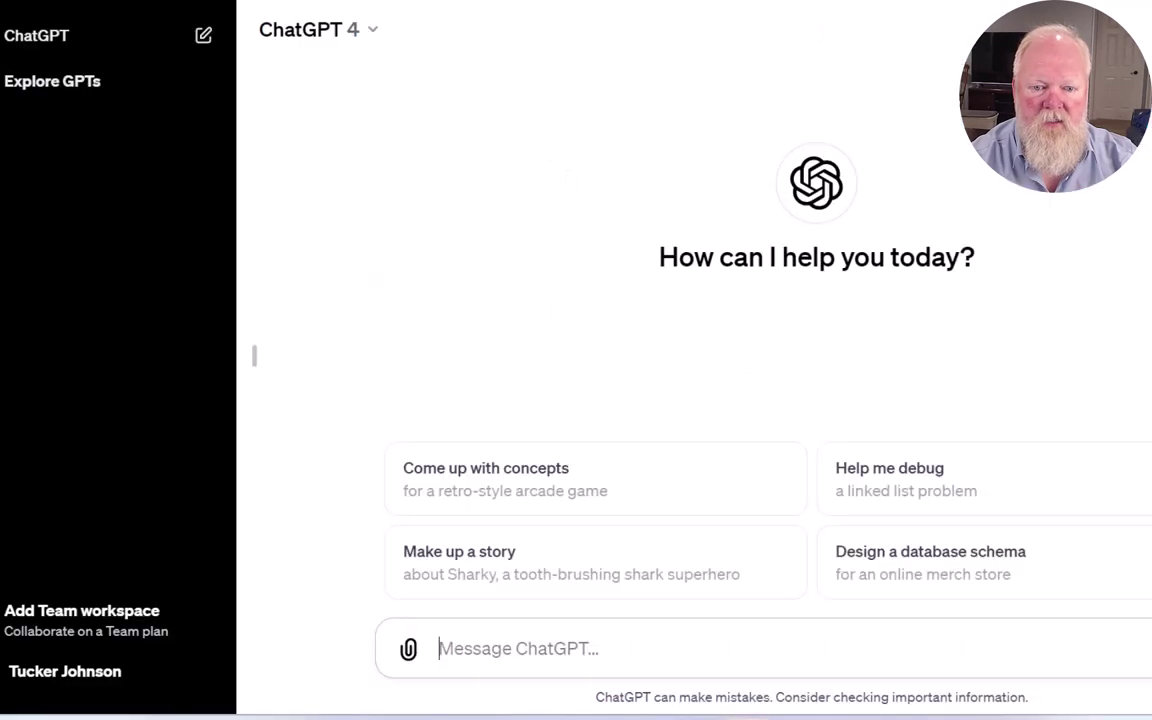
Attach the archive (2) zip file to a new chat and send the prompt "tell me about this data".
click(405, 655)
click(208, 68)
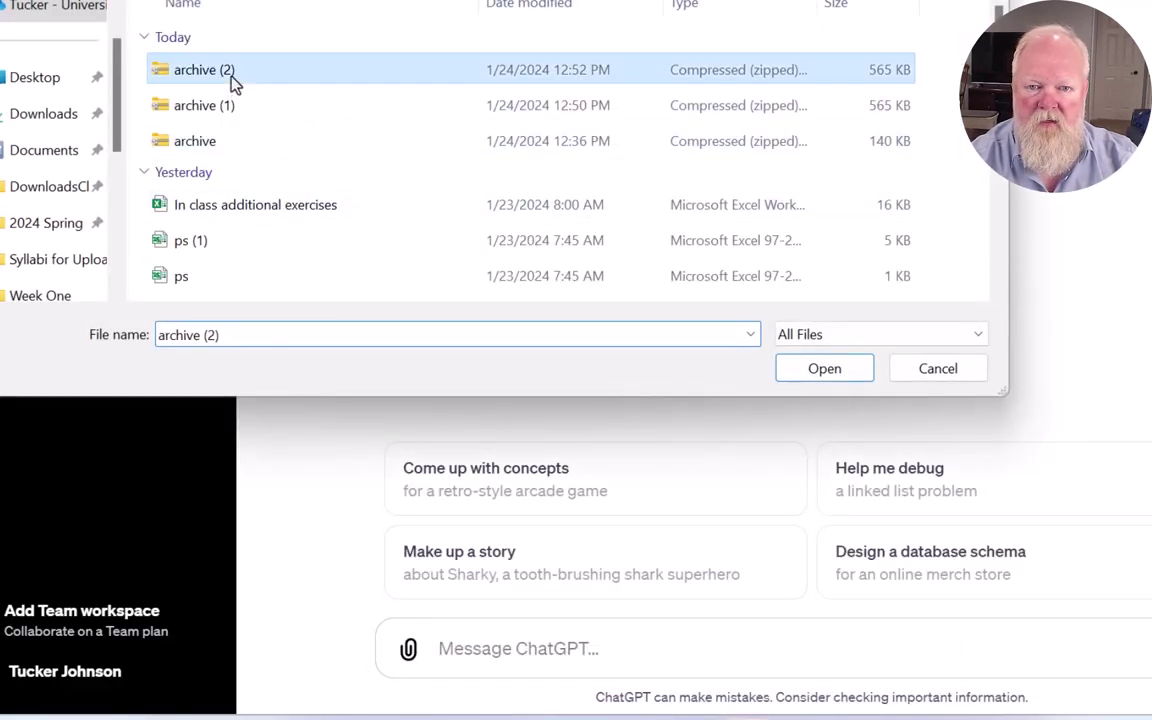
click(820, 372)
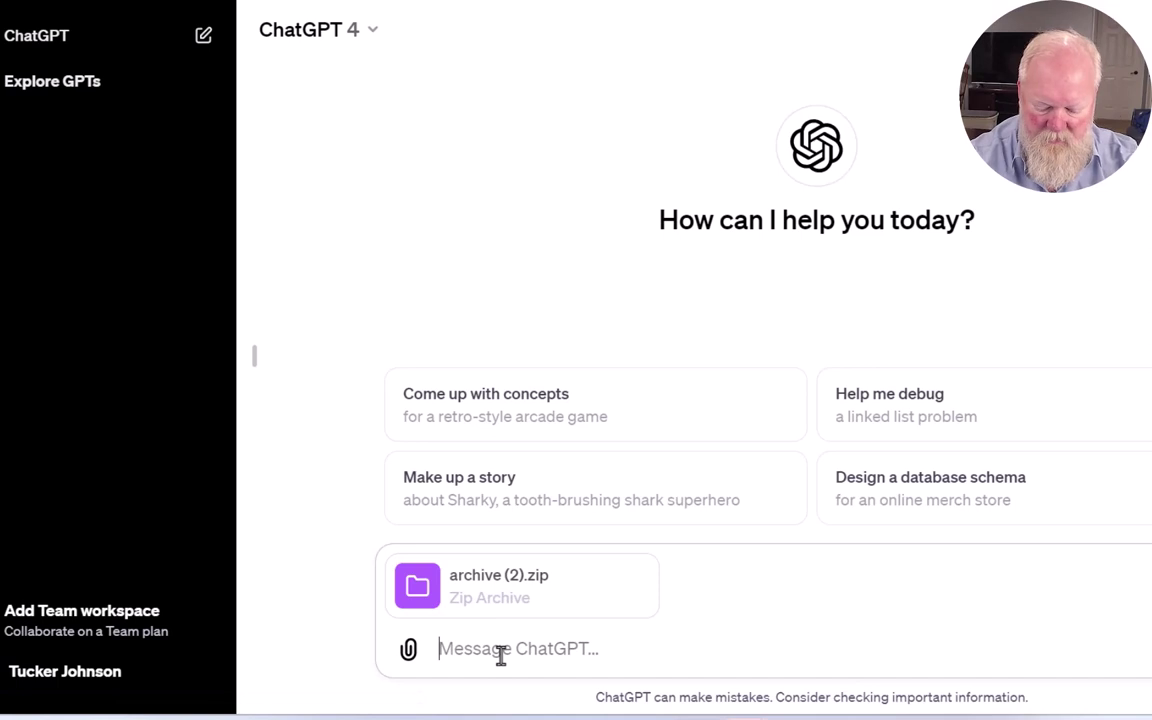
text(tell me about this data)
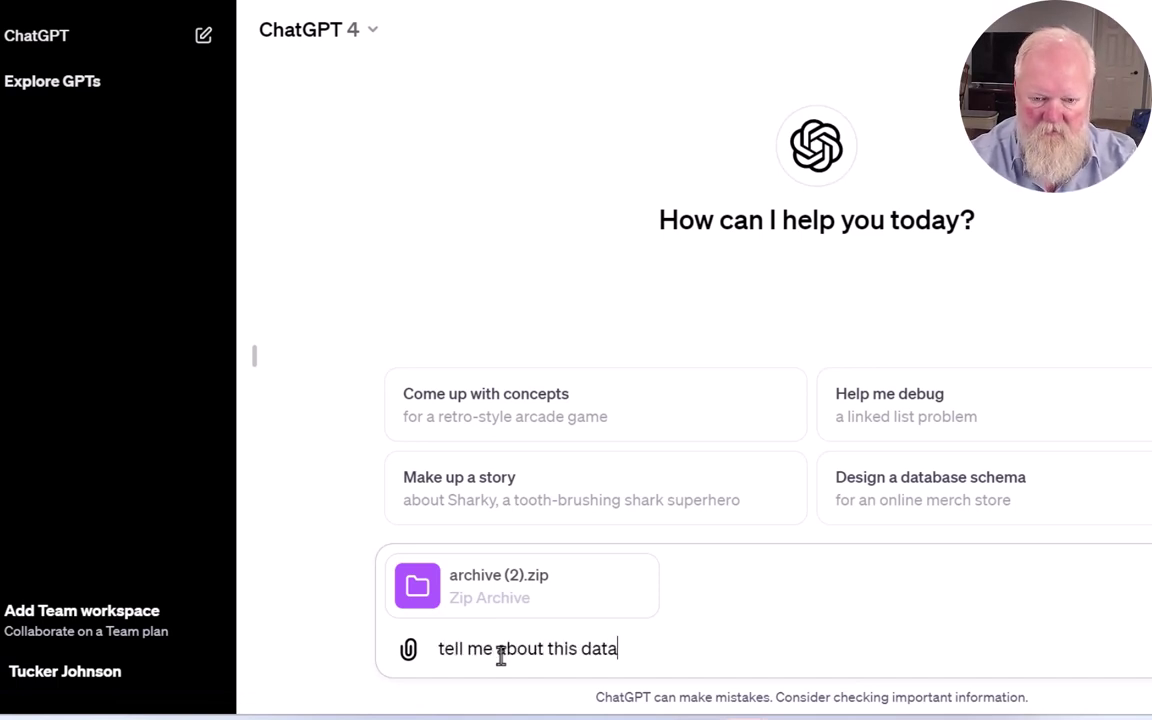
key(Return)
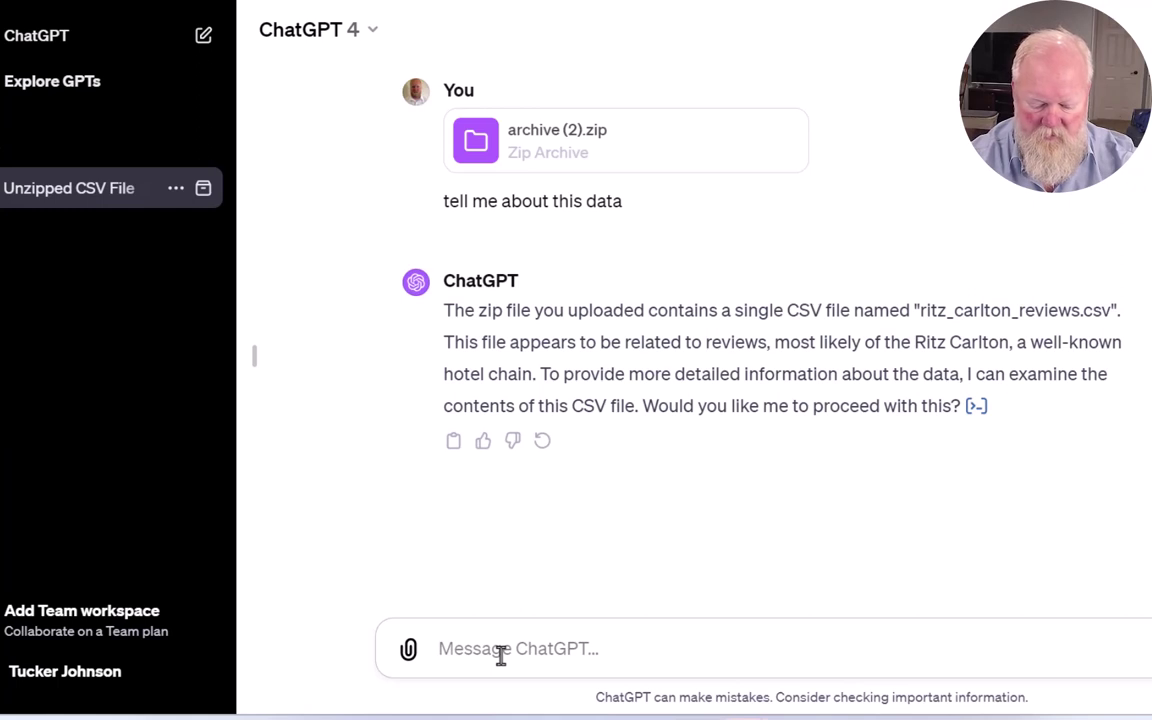
Reply with "yes and include some charts or graphs or wordclouds etc".
text(yes)
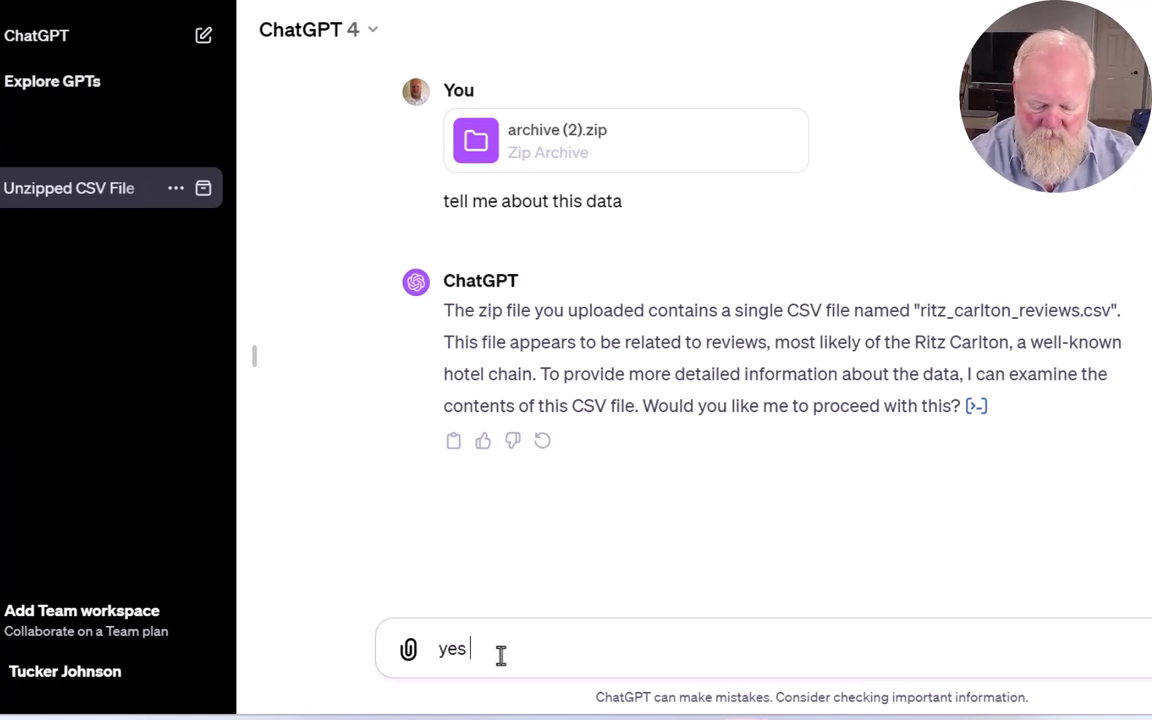
text( and includ)
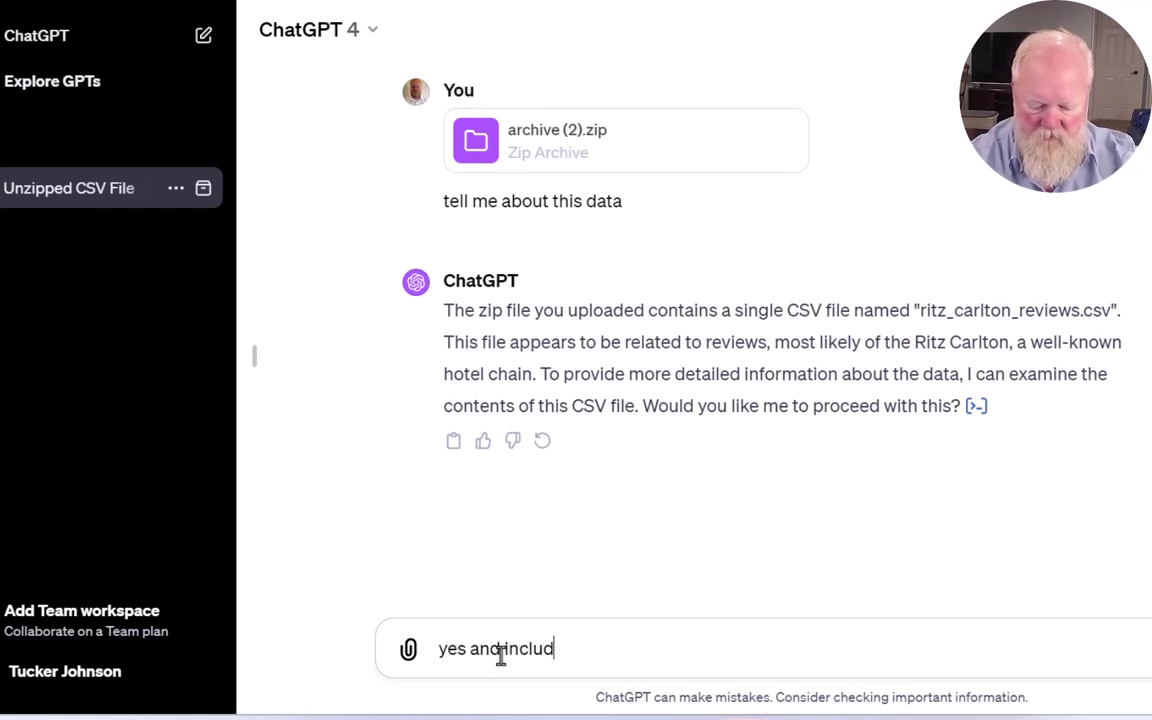
text(e some char)
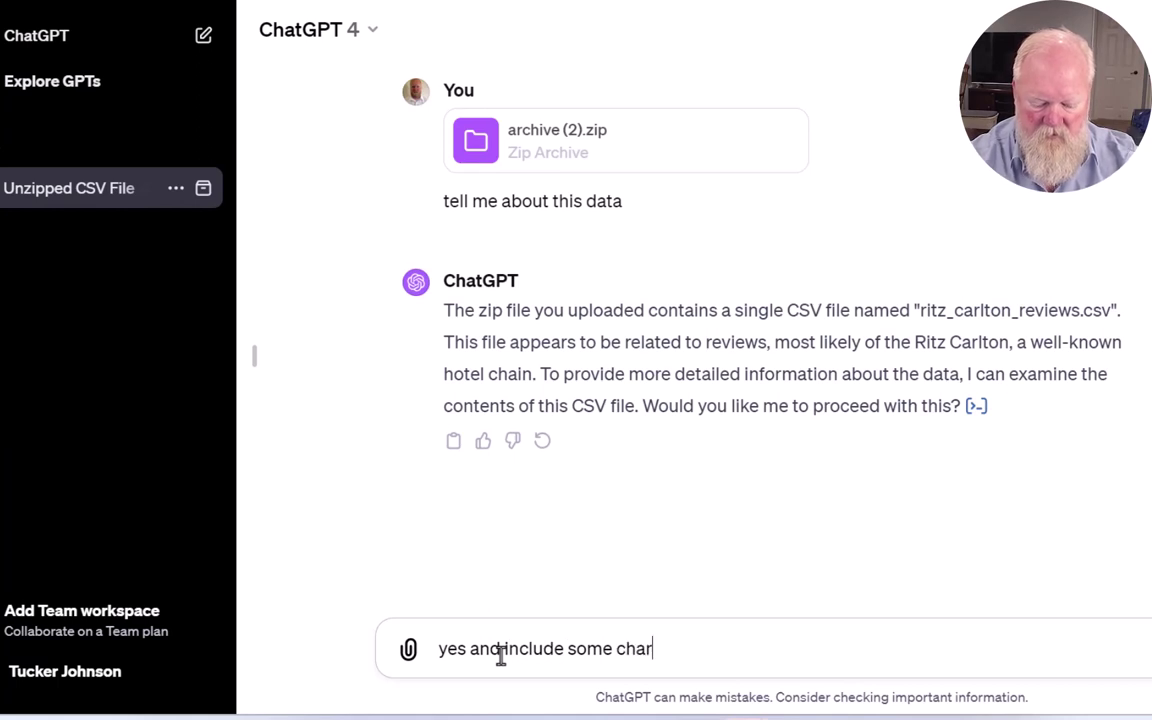
text(ts or grp)
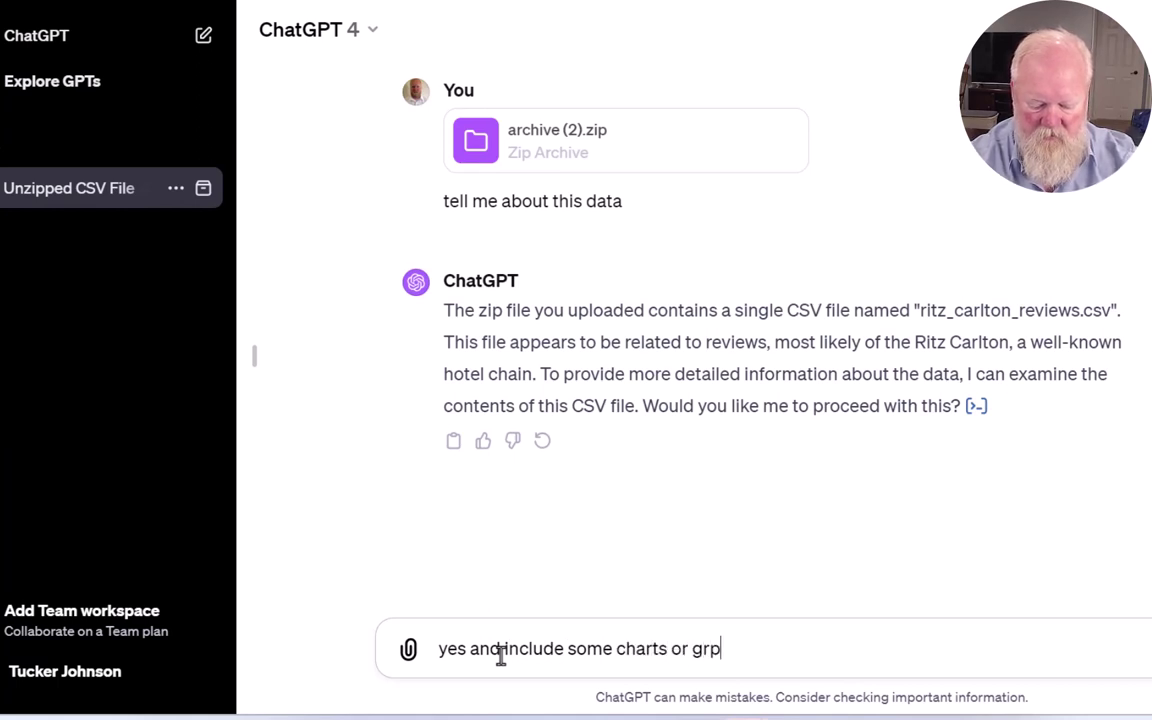
key(BackSpace)
text(aphs or wor)
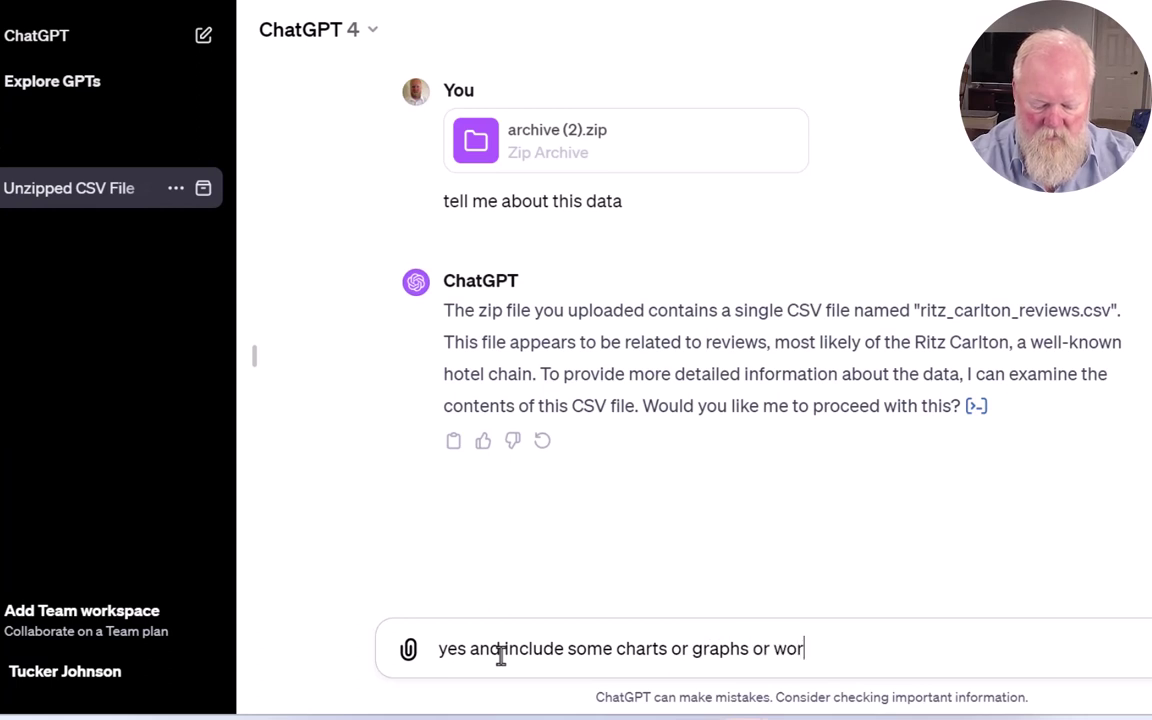
text(dclouds etc)
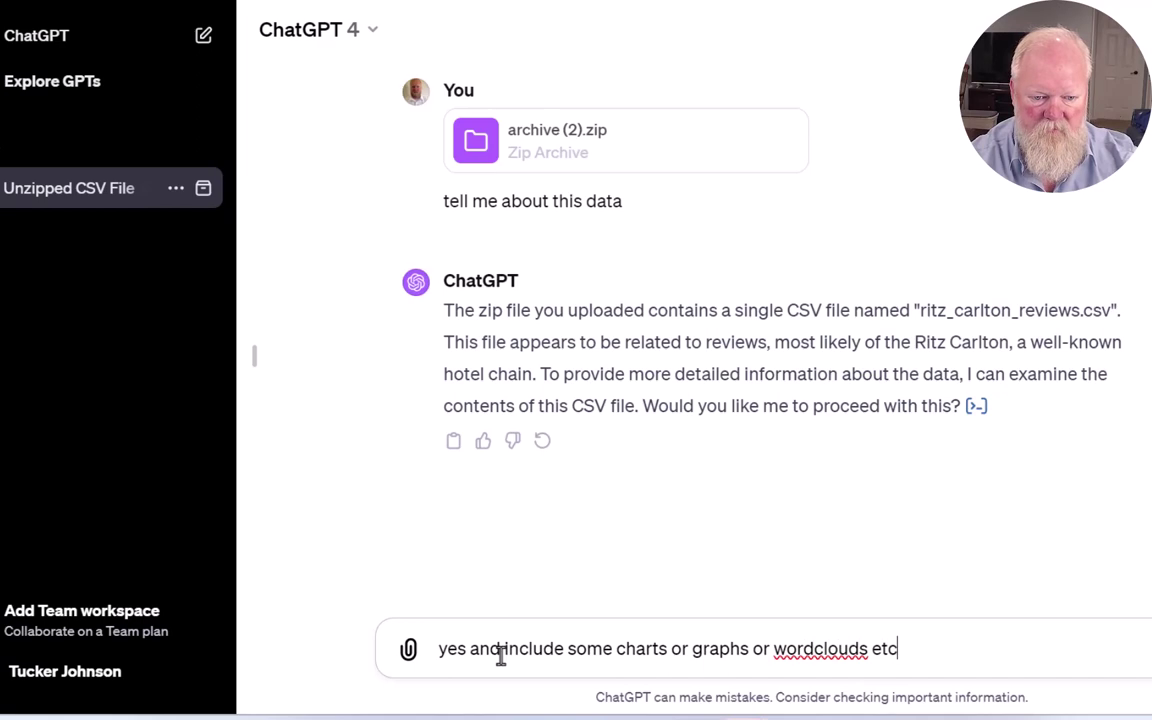
key(Return)
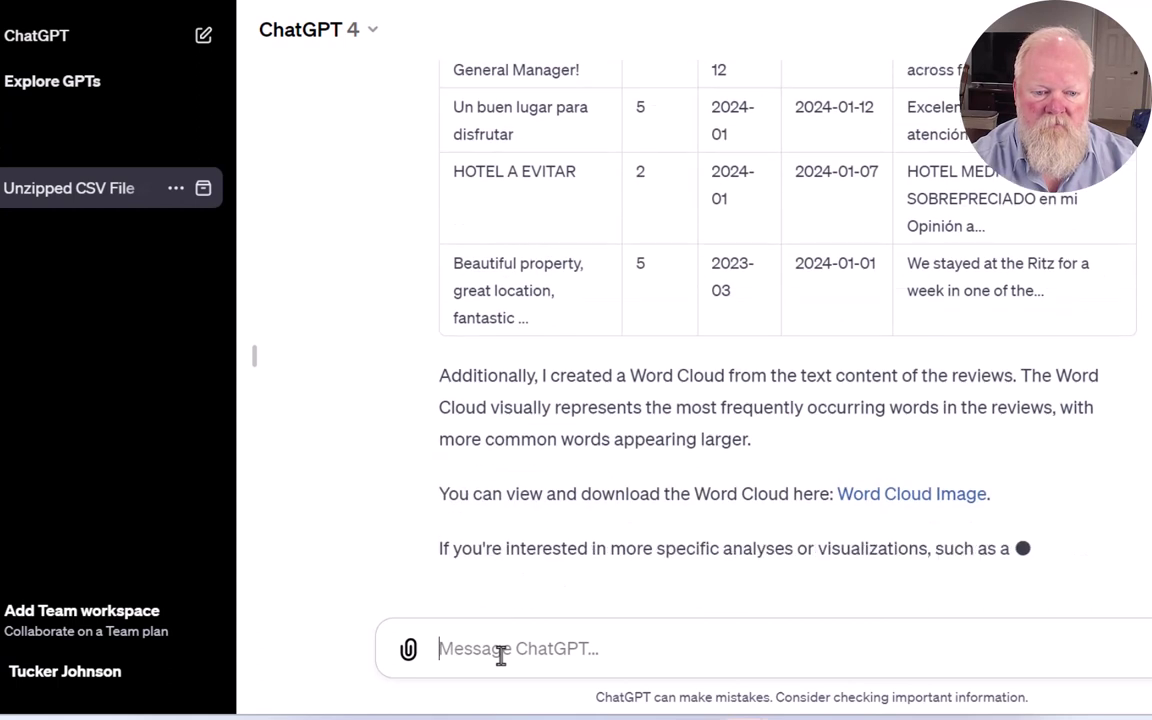
Send the reply "yes to all of the more specific analyses".
text(yes )
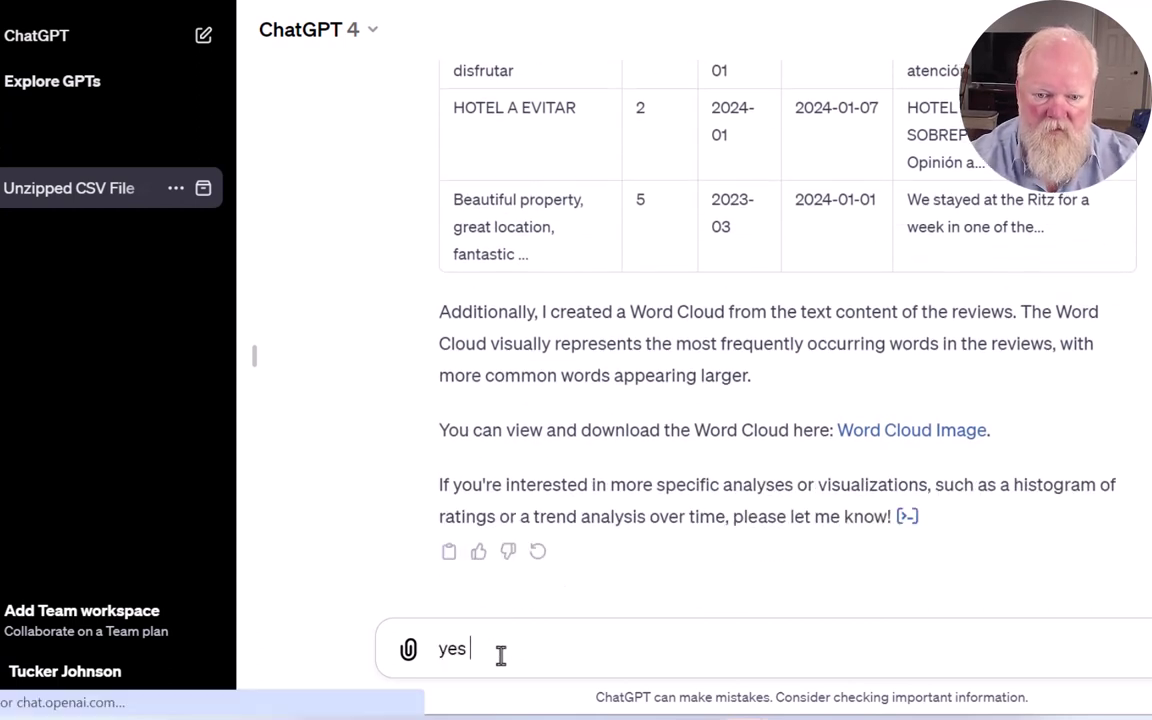
text(to )
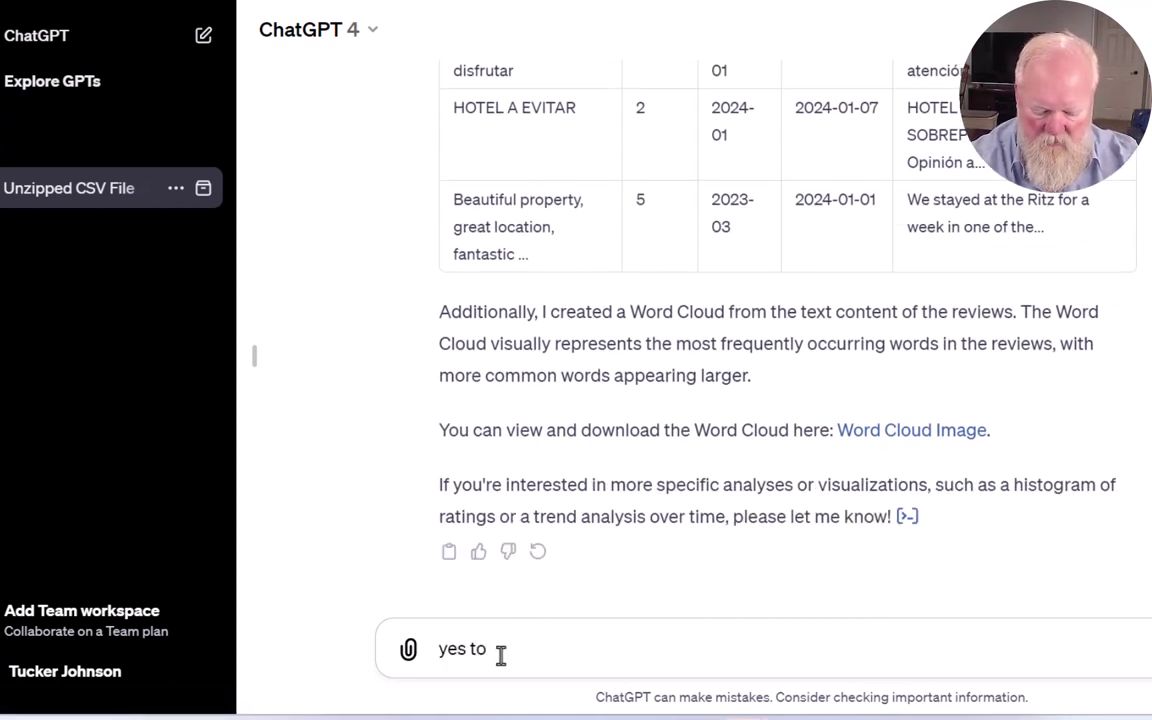
text(all of the more specific )
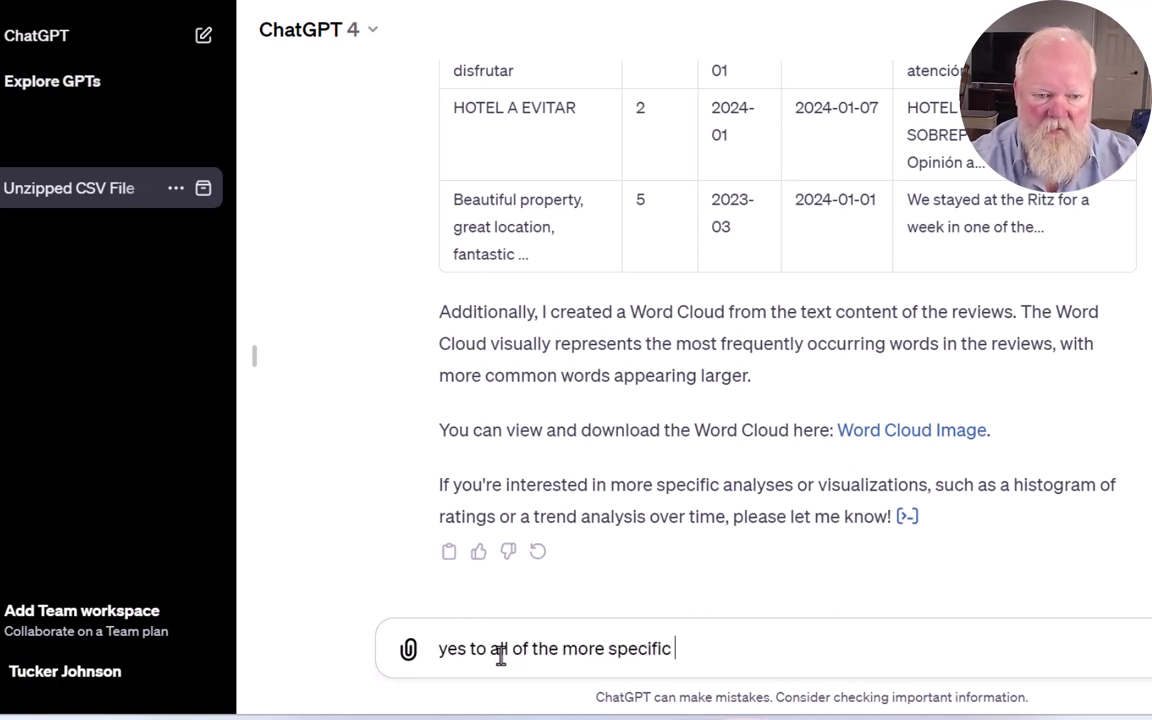
text(analyses)
key(Return)
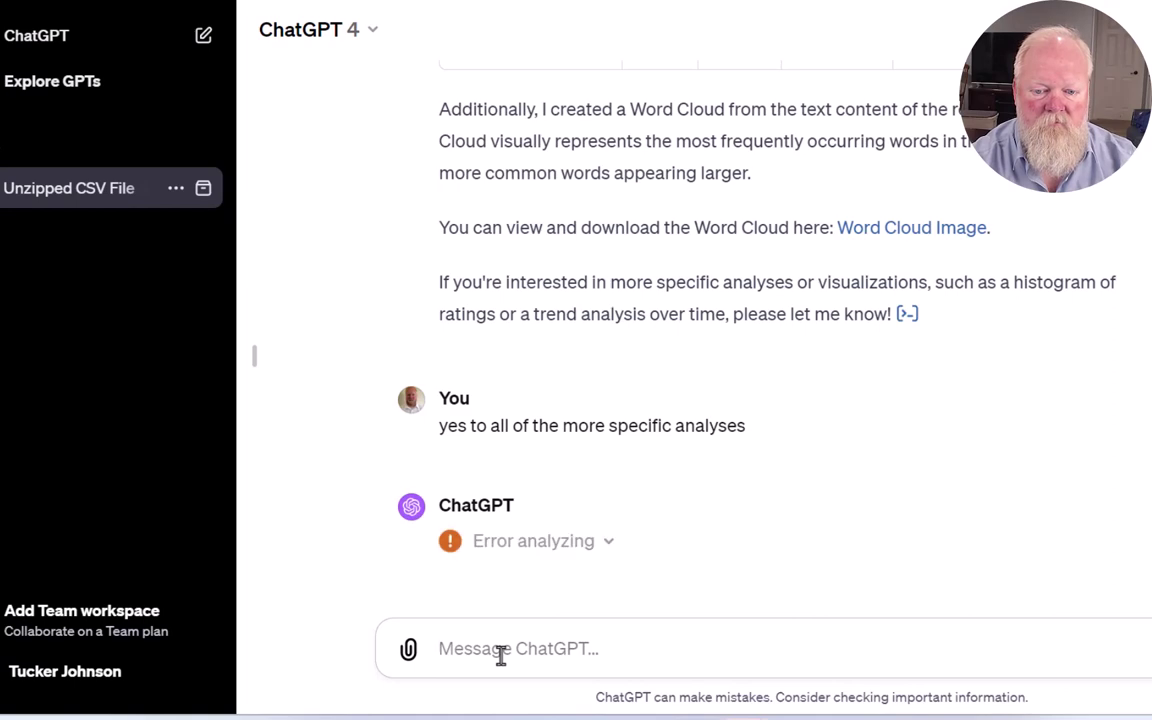
Regenerate the response and examine its ratings histogram and the chart of average rating over time.
click(578, 551)
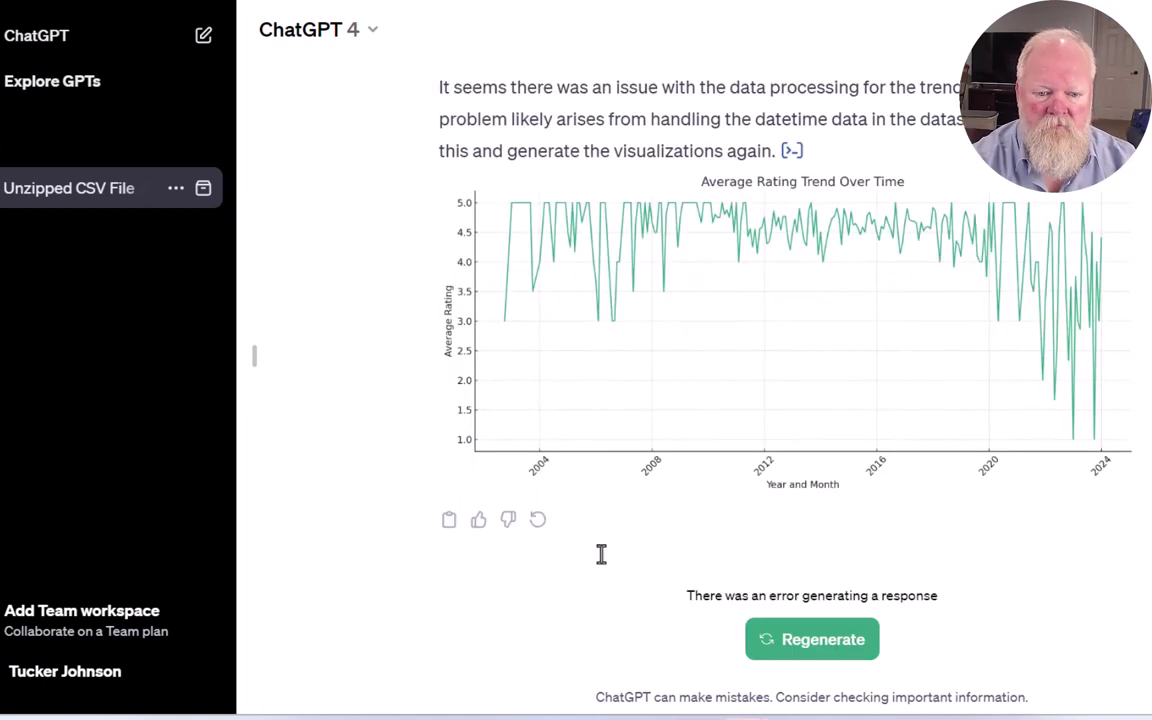
click(796, 652)
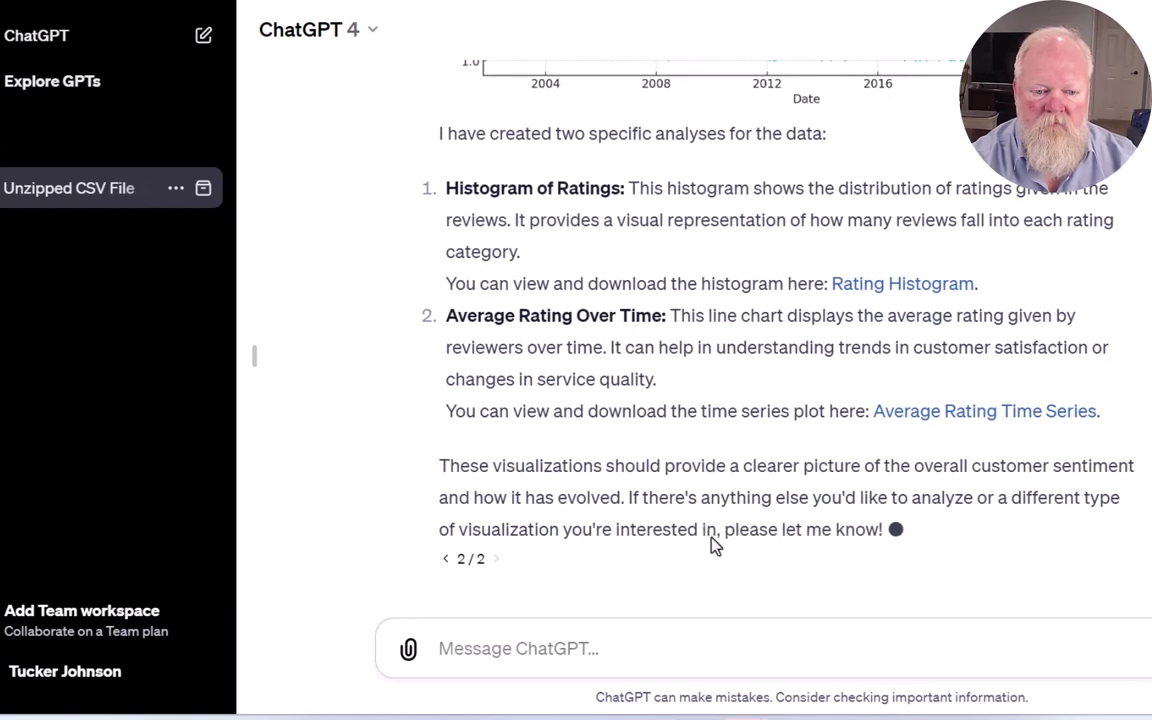
scroll(713, 541, up, 5)
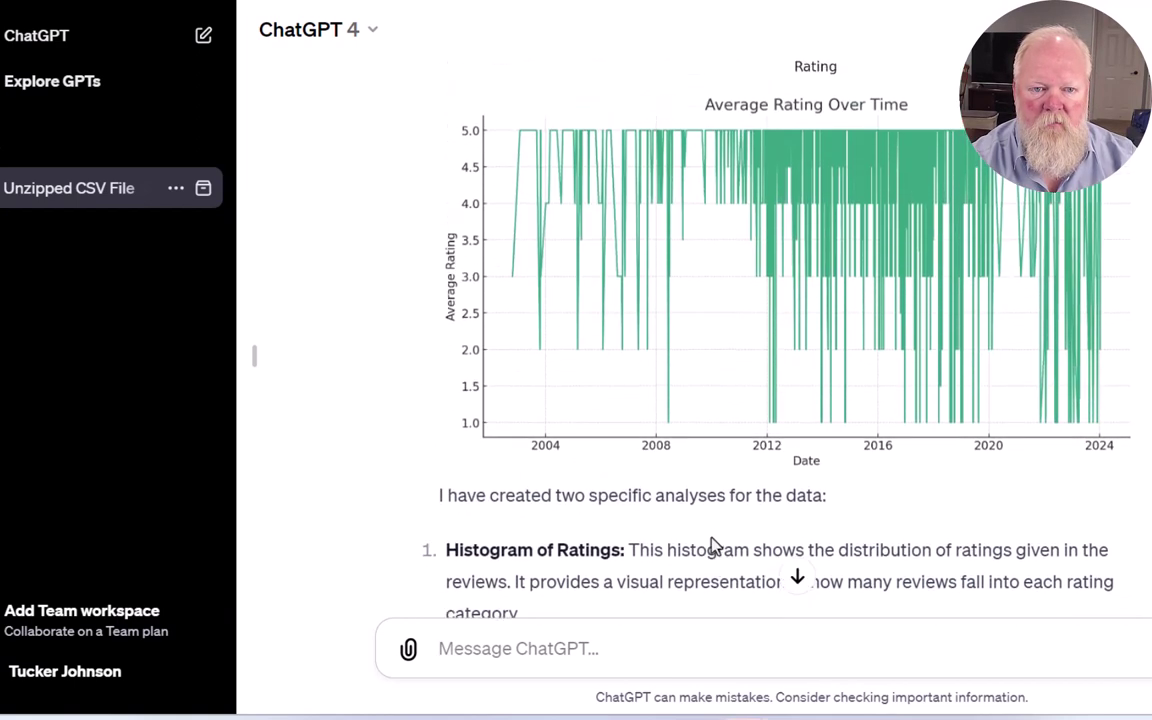
scroll(715, 545, up, 1)
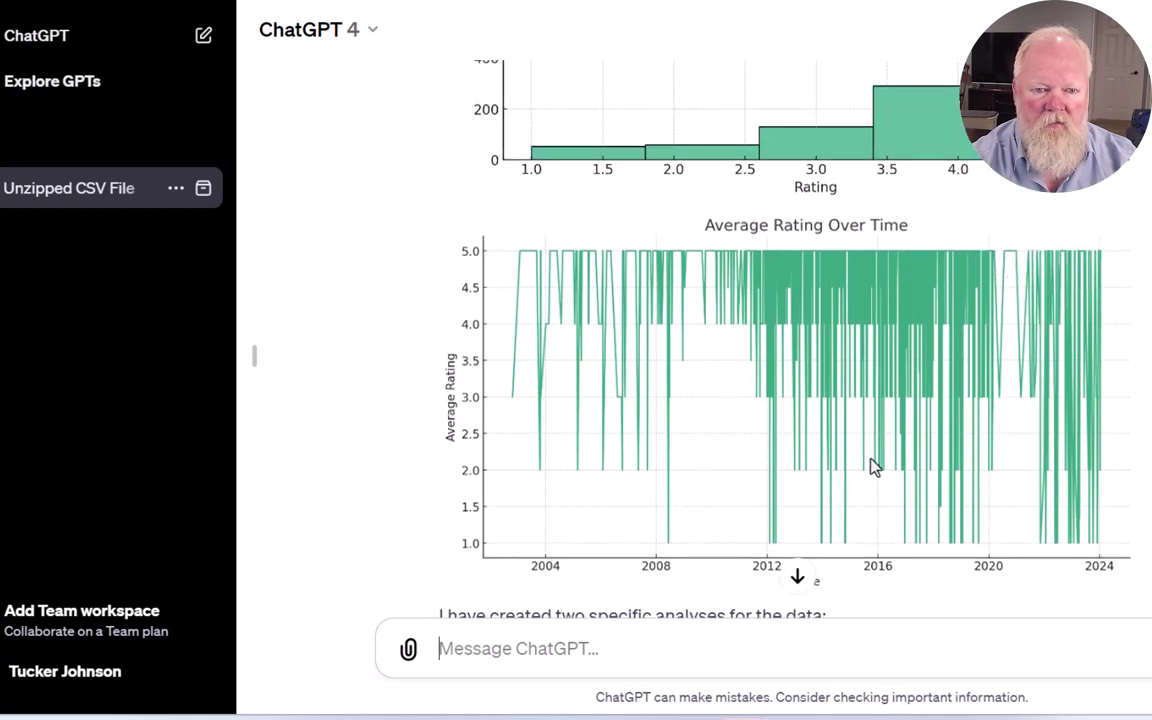
scroll(870, 466, up, 3)
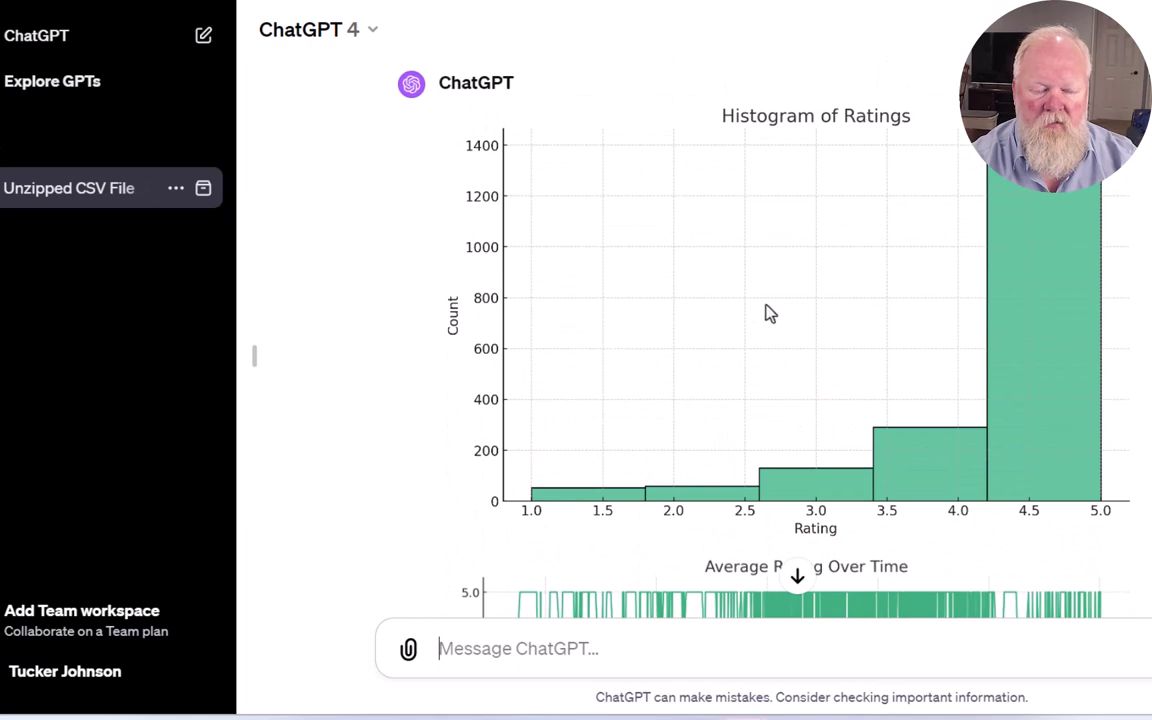
scroll(790, 463, down, 2)
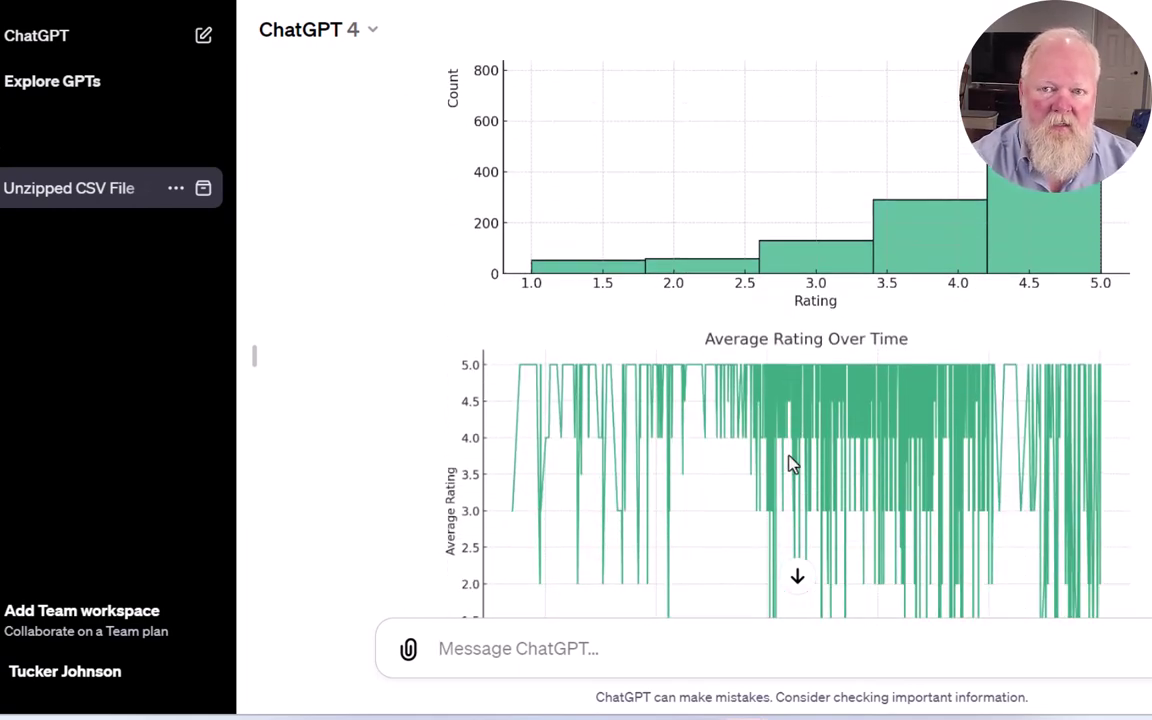
scroll(790, 463, down, 2)
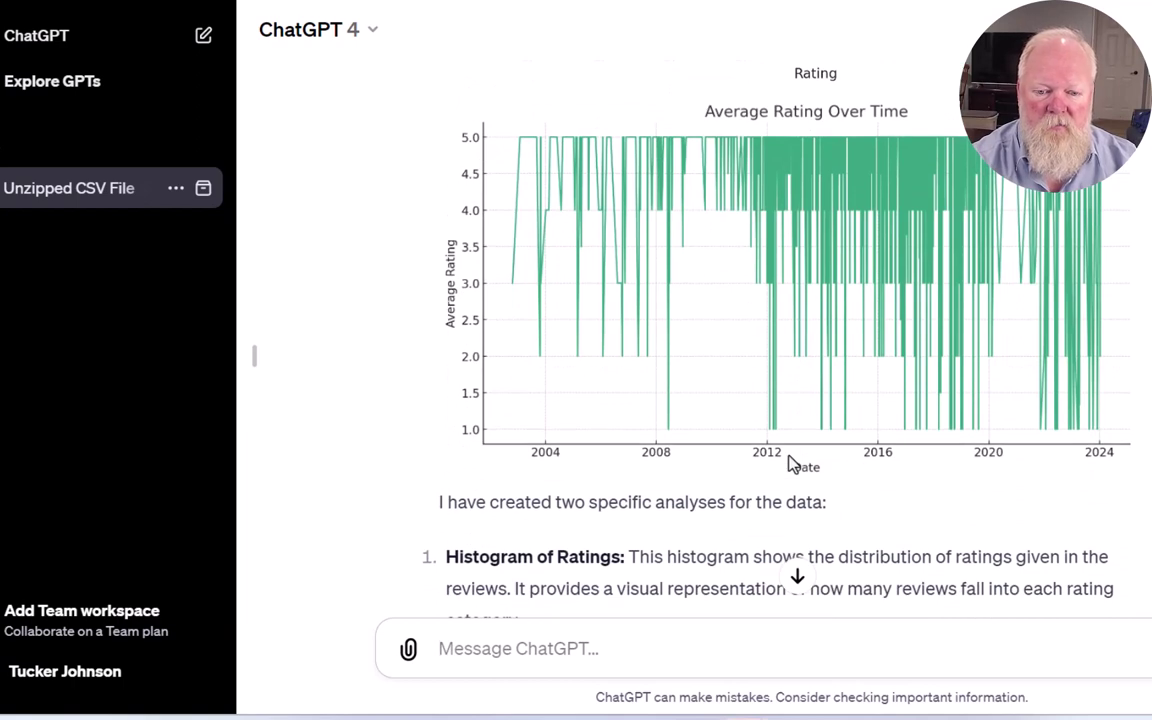
scroll(790, 463, down, 4)
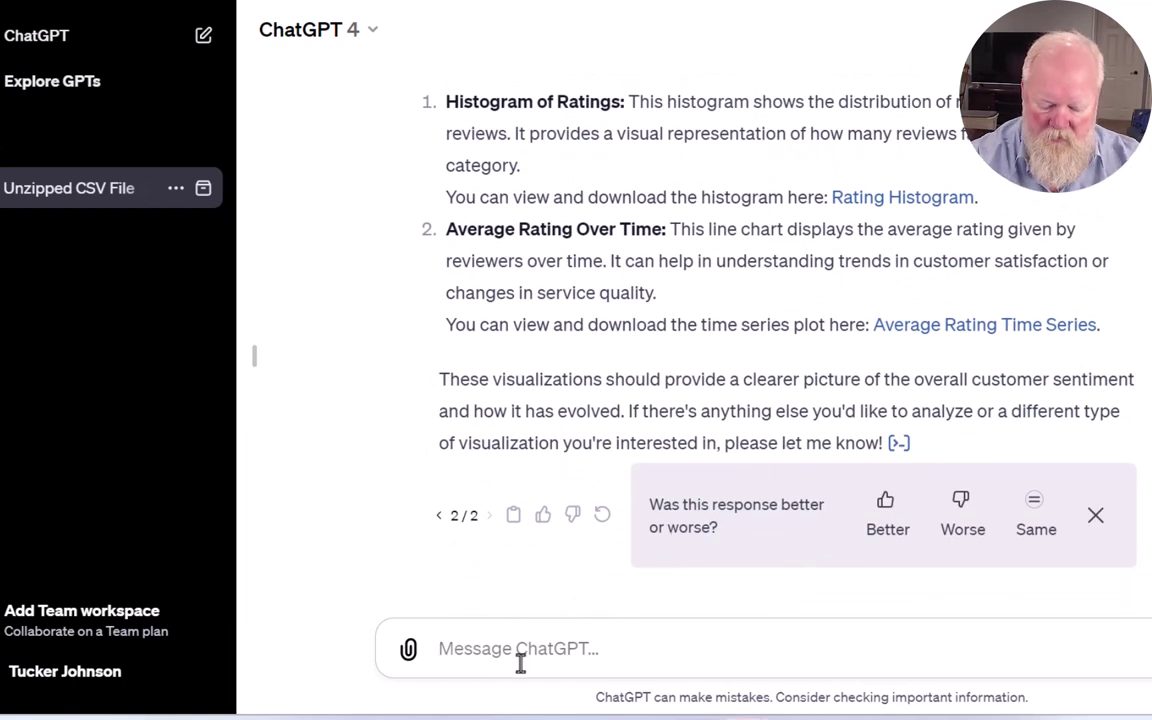
Send the prompt "just leave in the 5 ranked reviews, remover everything else and export to an excel file".
text(just leave in the 5 )
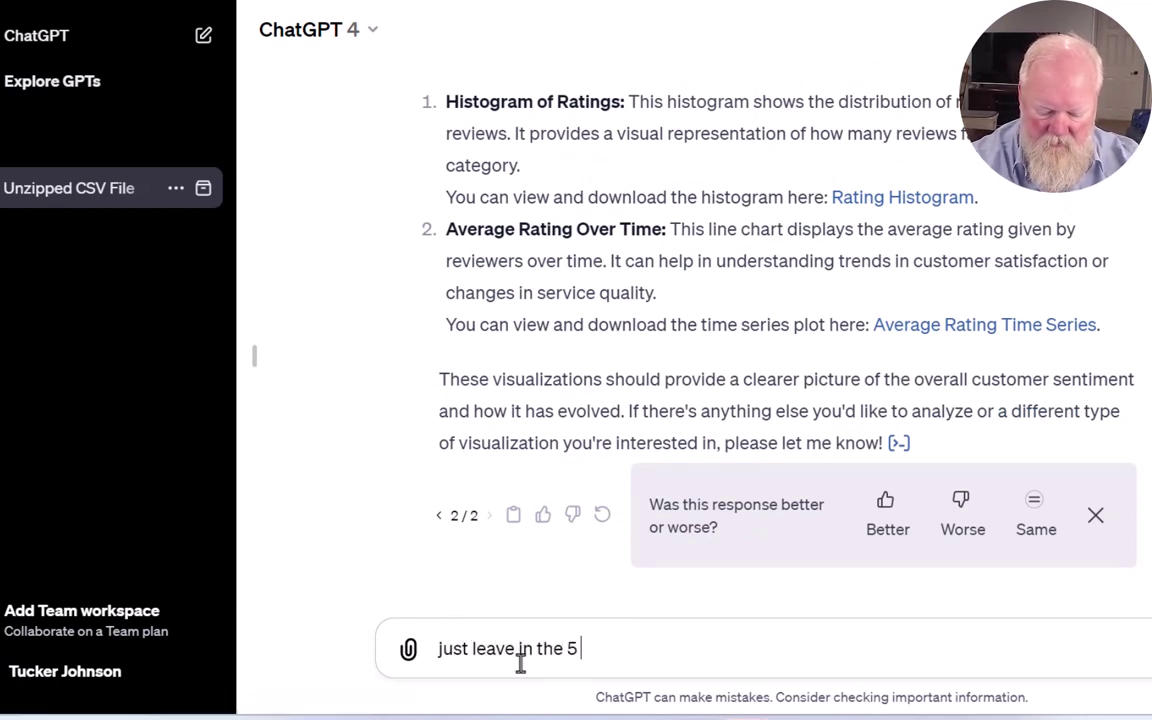
text(ranked )
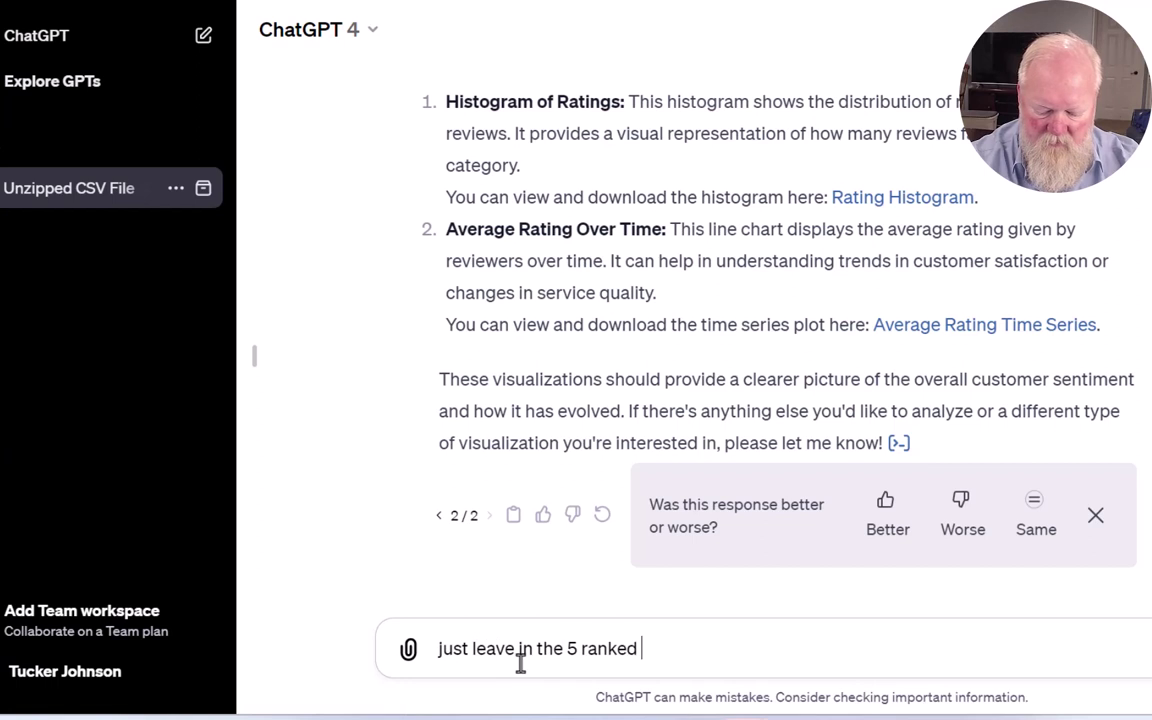
text(reviews, remover ev)
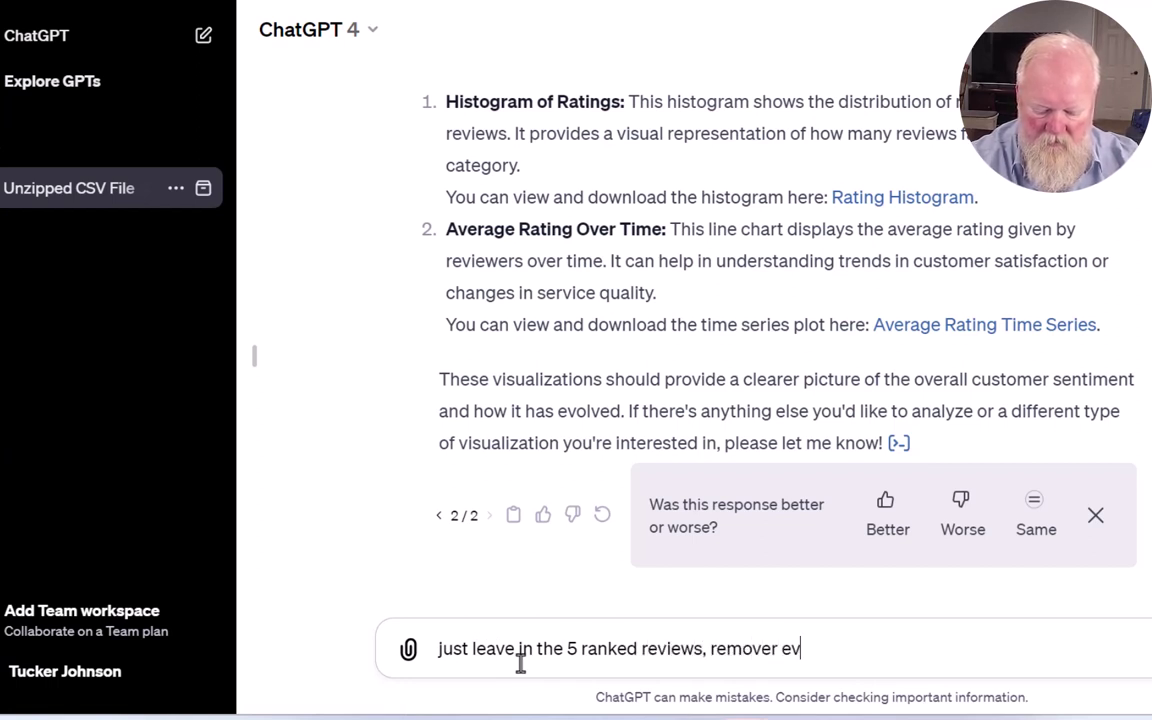
text(erything else)
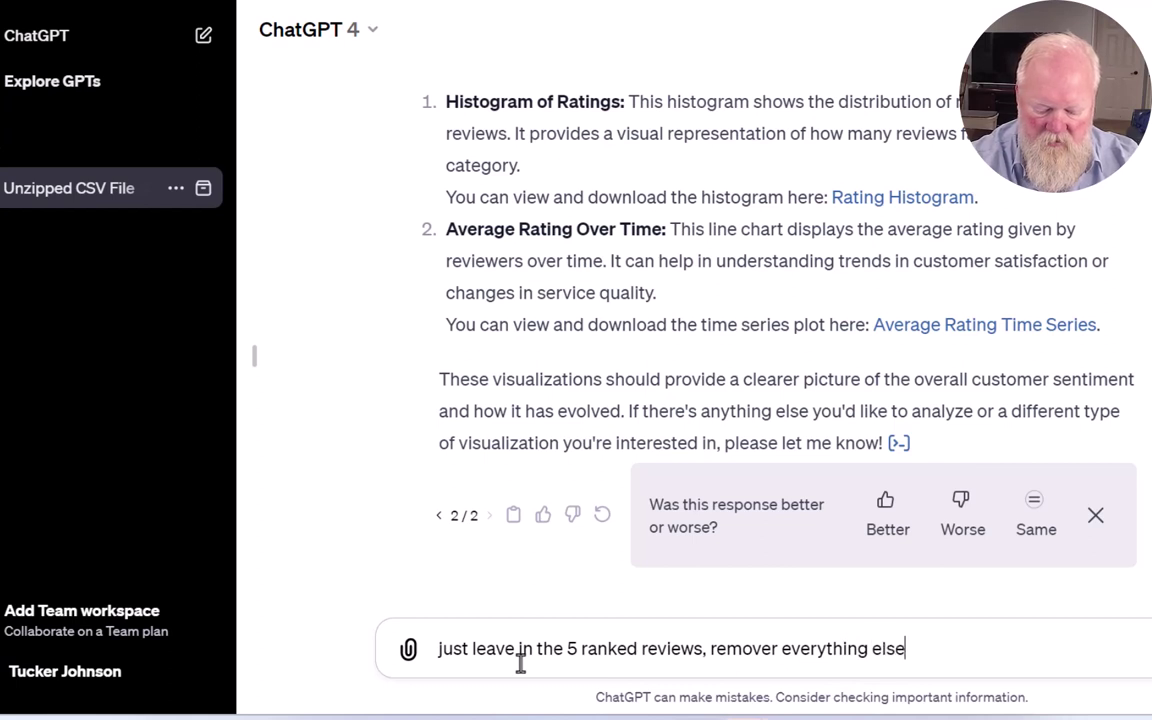
text( and export )
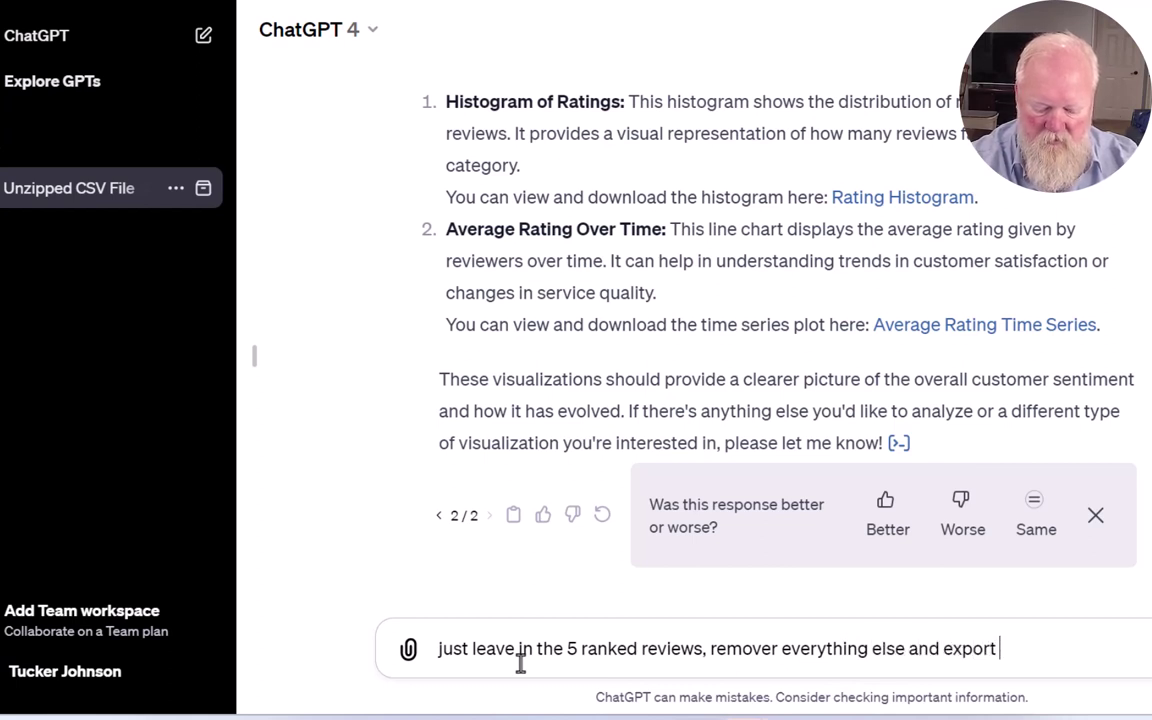
text(to an excel file)
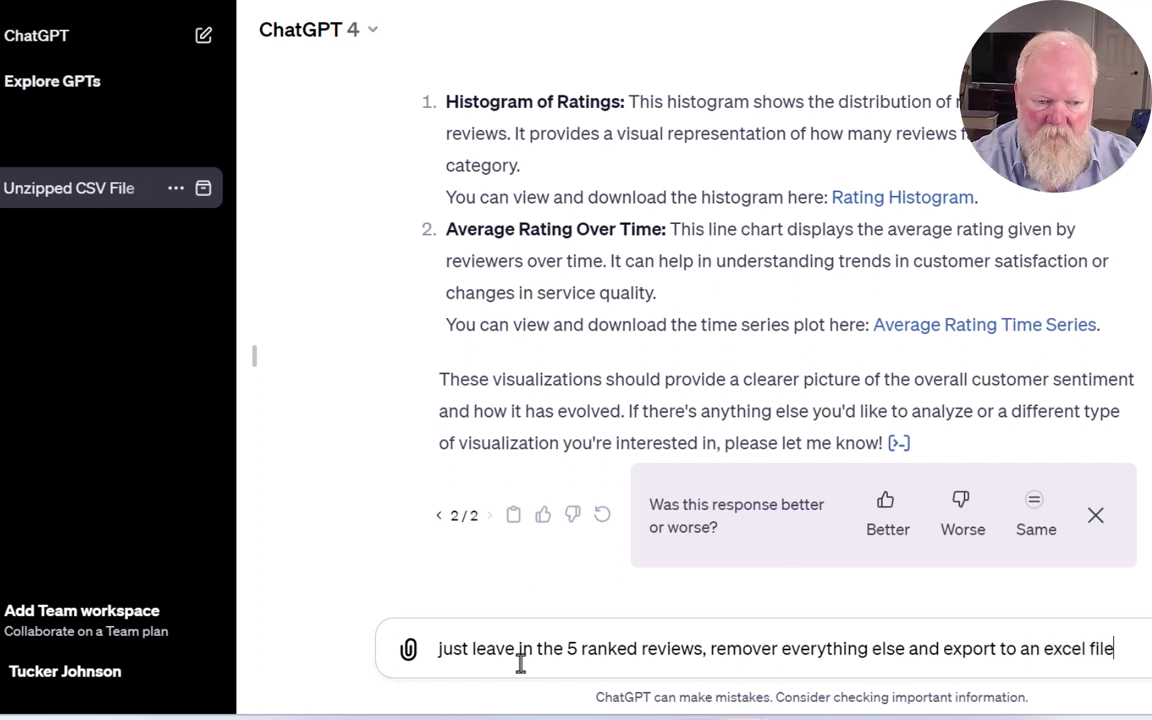
key(Return)
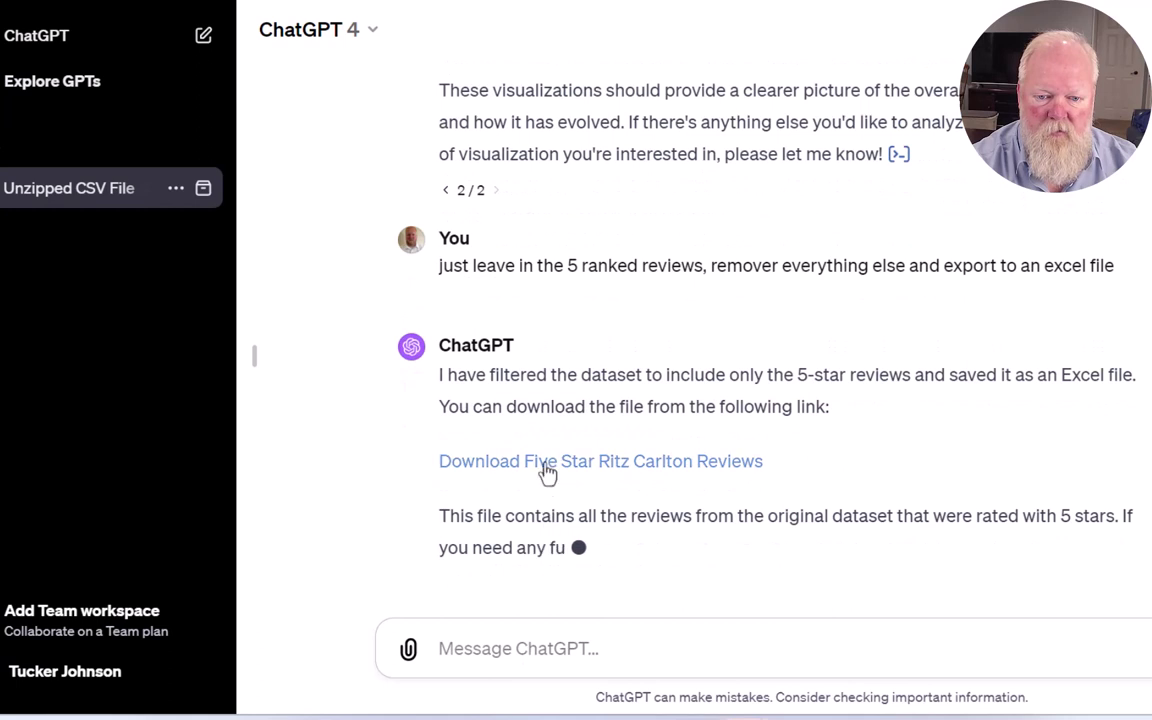
Download the Five Star Ritz Carlton Reviews file and check its rating column in Excel.
click(548, 467)
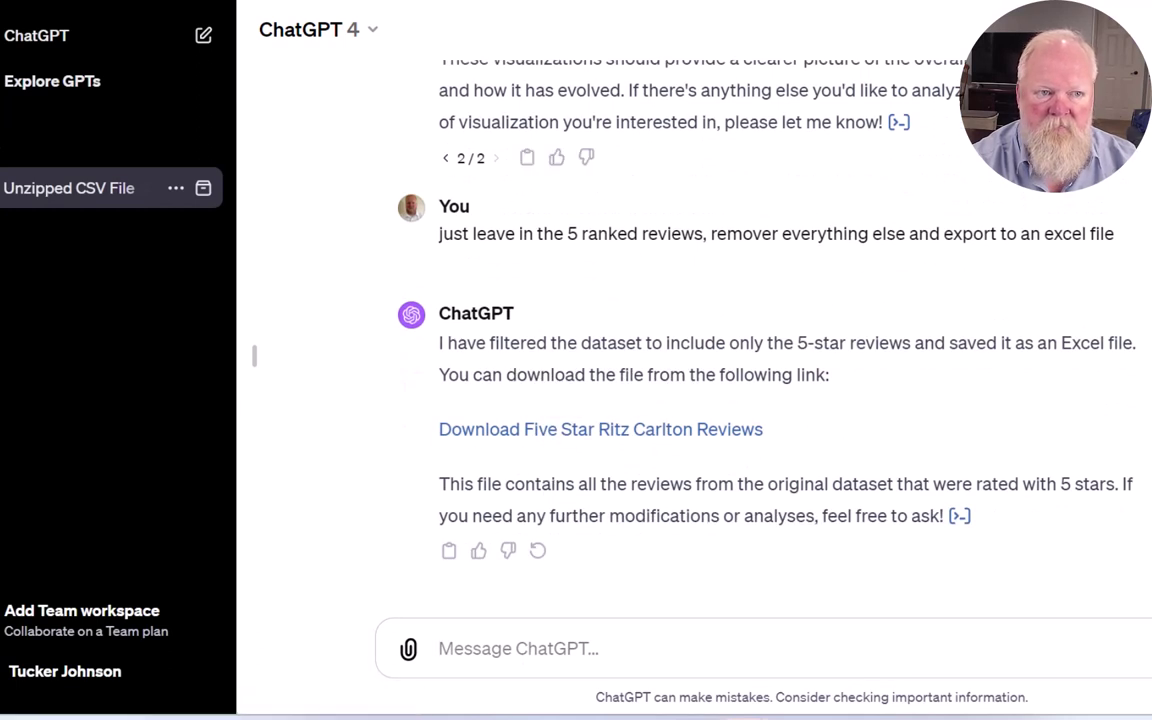
click(940, 5)
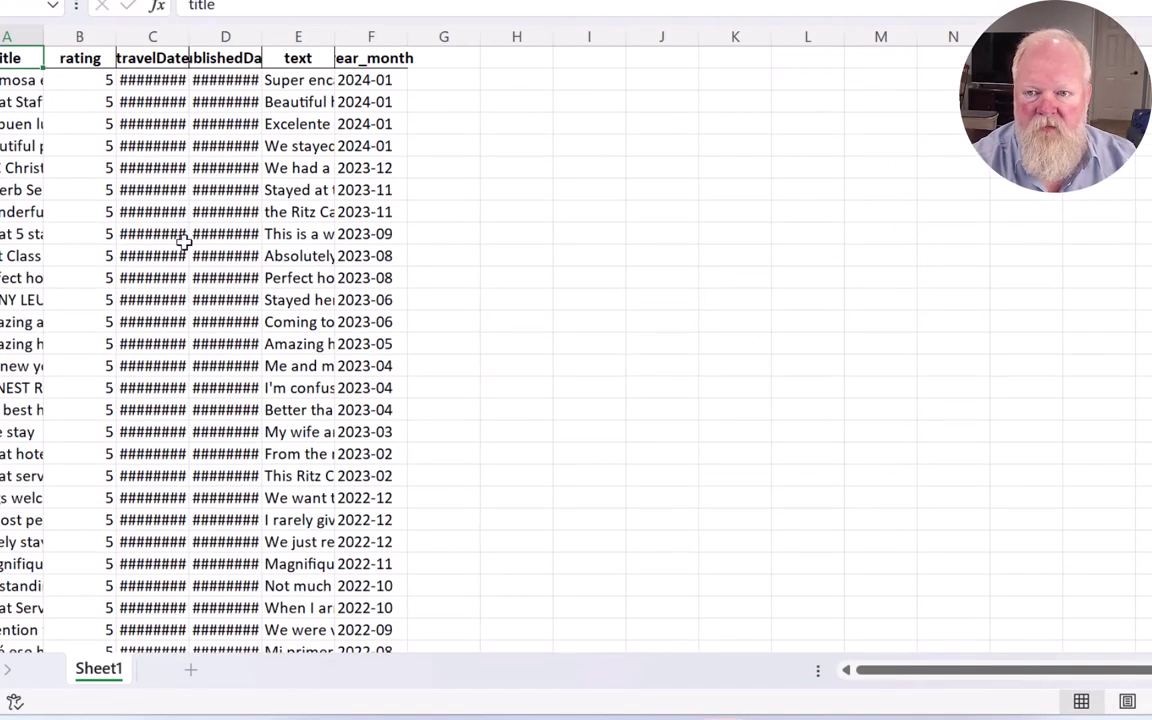
click(103, 59)
scroll(83, 263, down, 20)
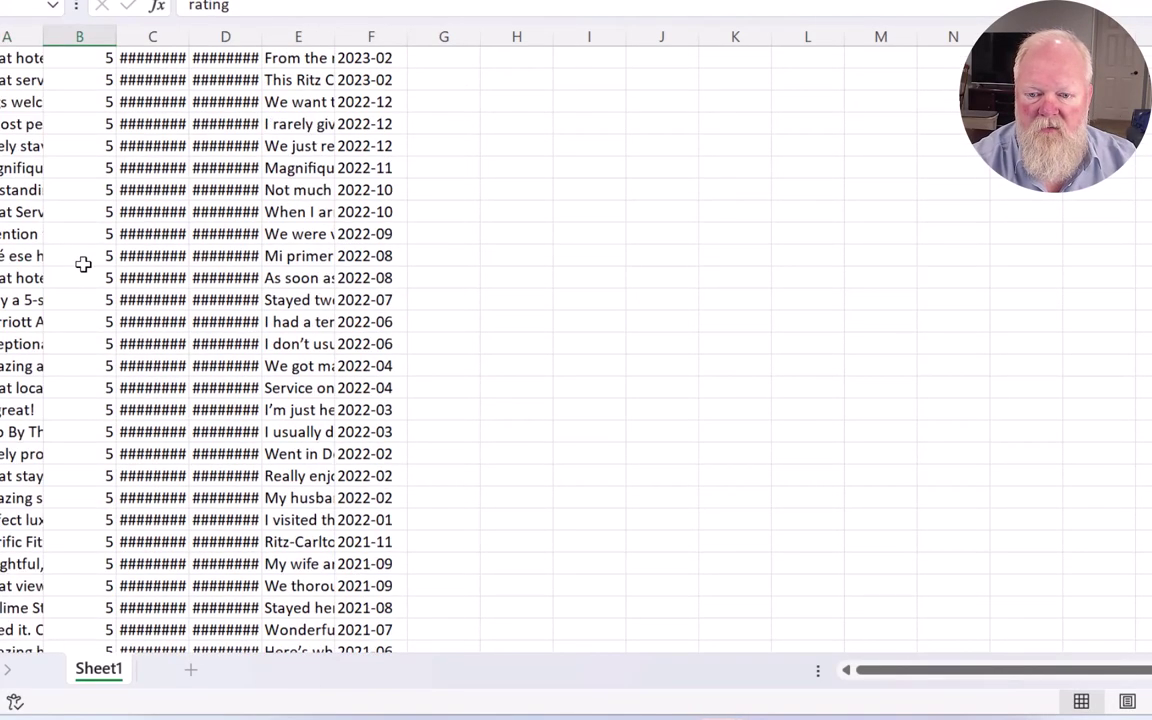
scroll(83, 263, down, 15)
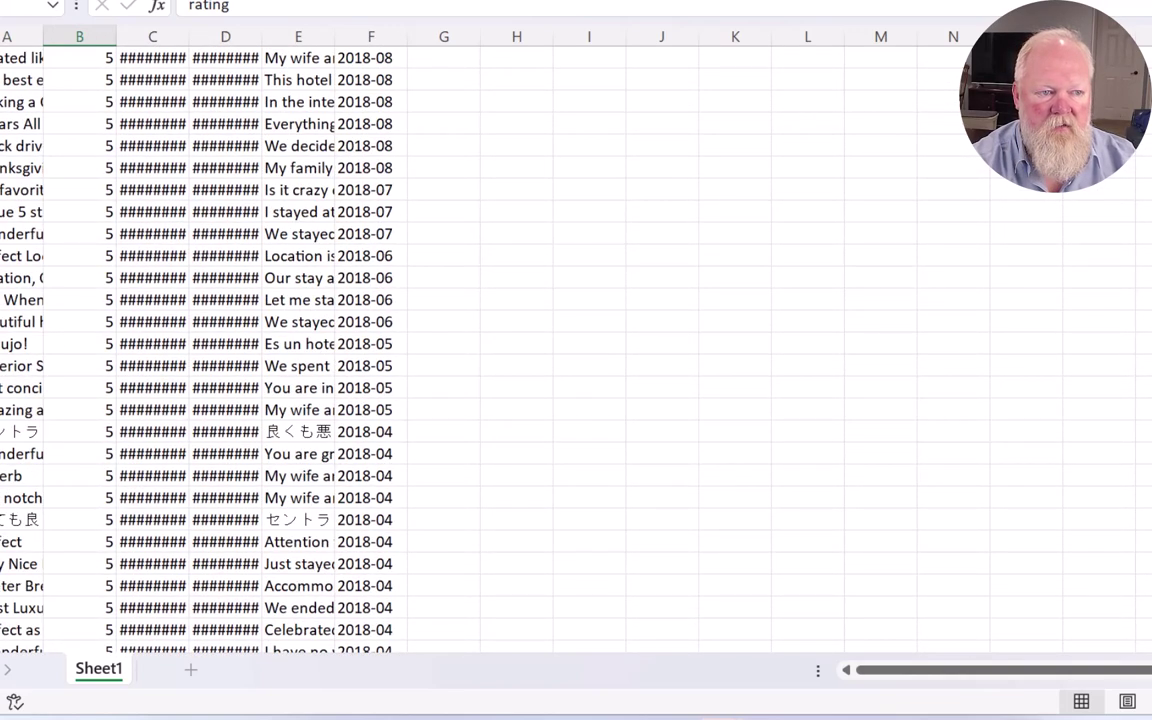
scroll(83, 263, down, 15)
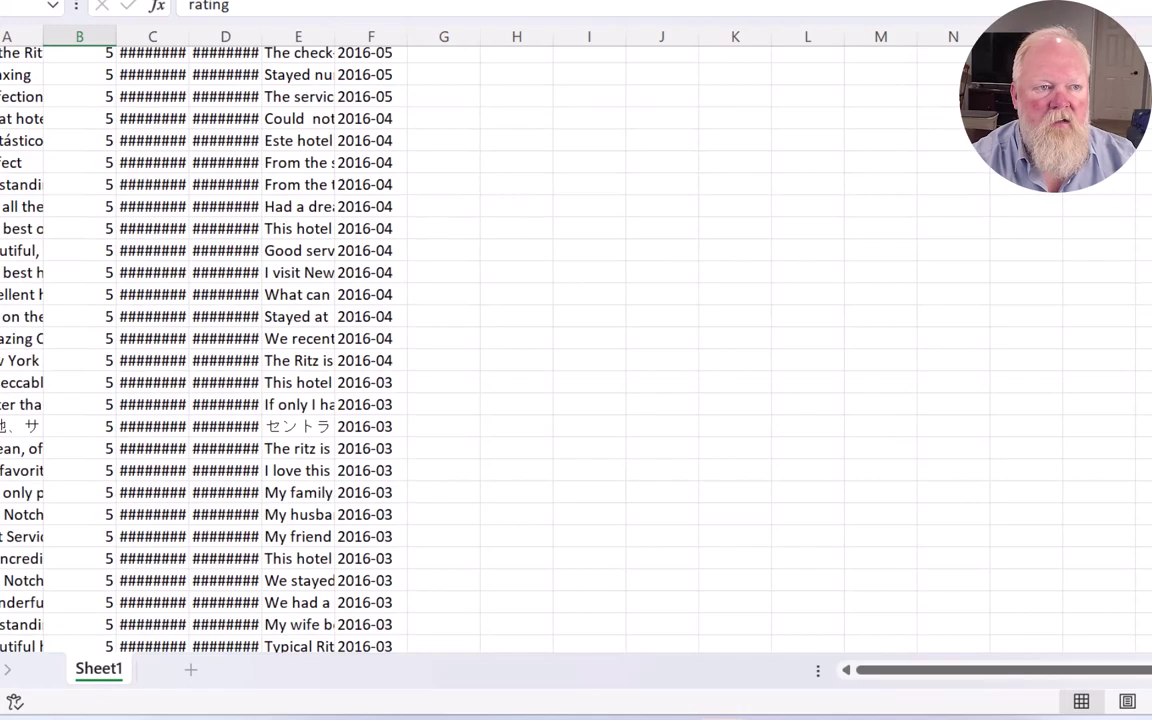